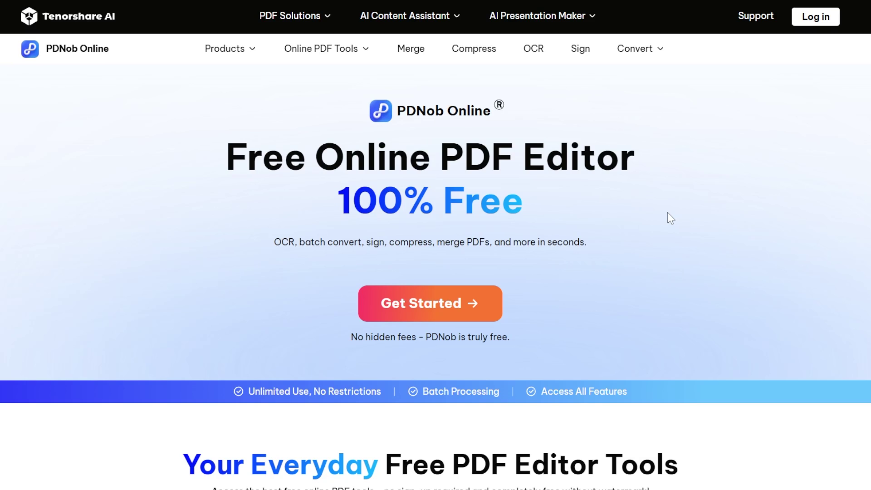
Open the online PDF tools dashboard and scroll down to the Convert from tools
click(439, 310)
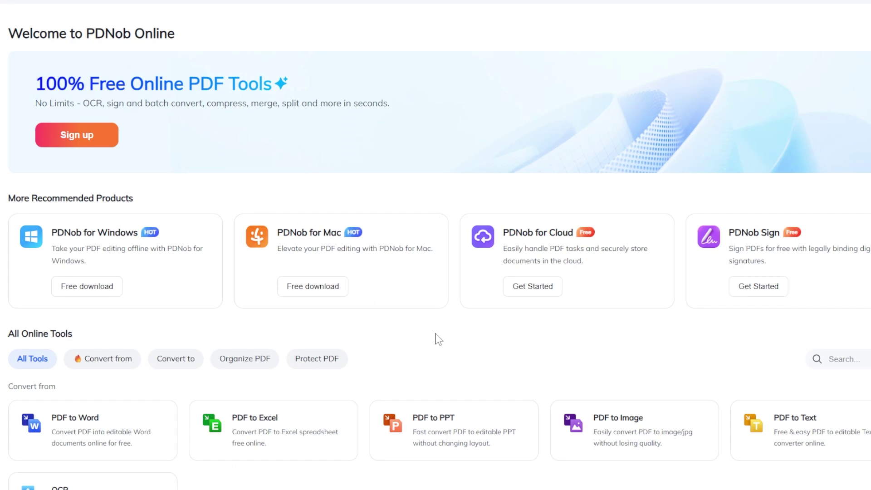
scroll(438, 339, down, 3)
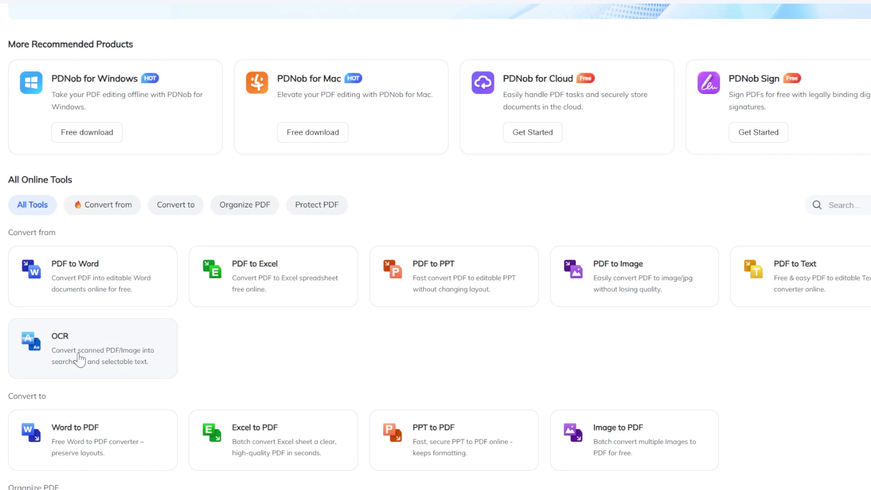
Upload 25H2 News-images-0.jpg and 25H2 News-images-1.jpg from the Desktop to the OCR tool
click(93, 357)
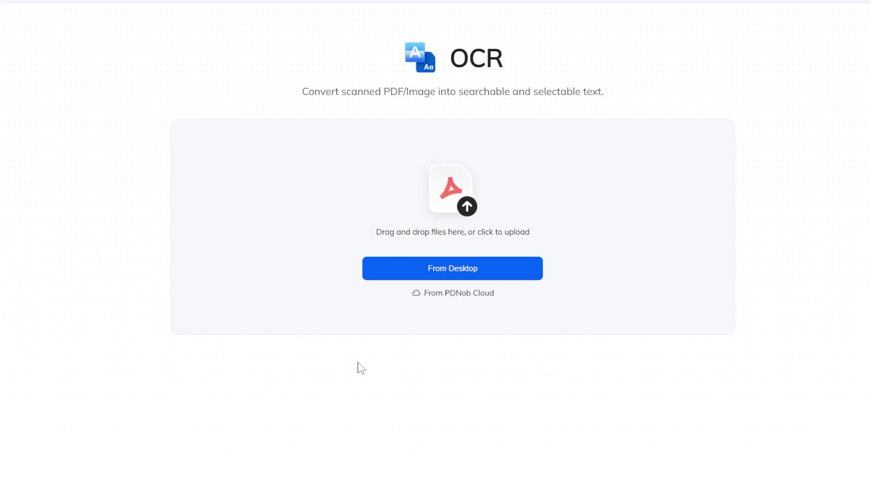
click(451, 273)
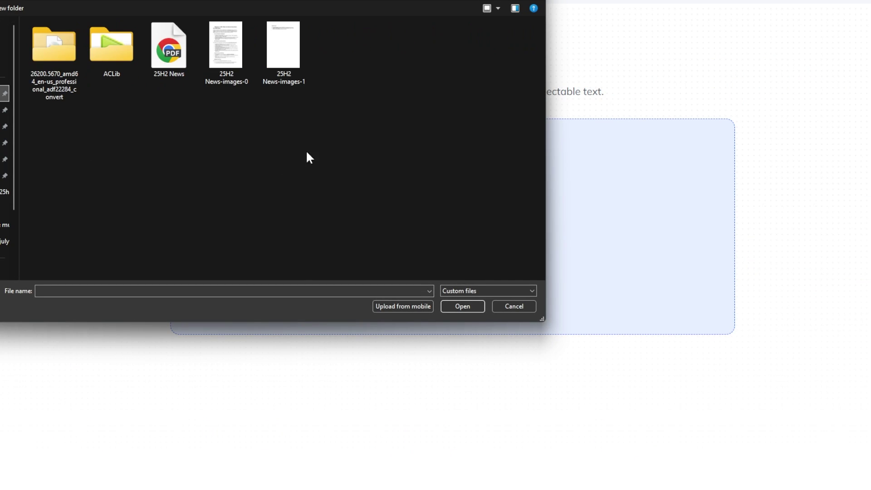
click(225, 46)
click(459, 306)
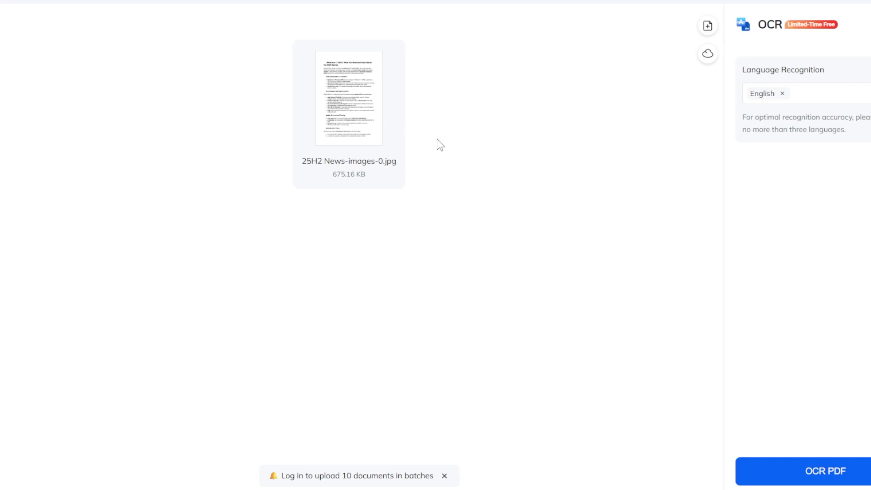
mouse_move(372, 148)
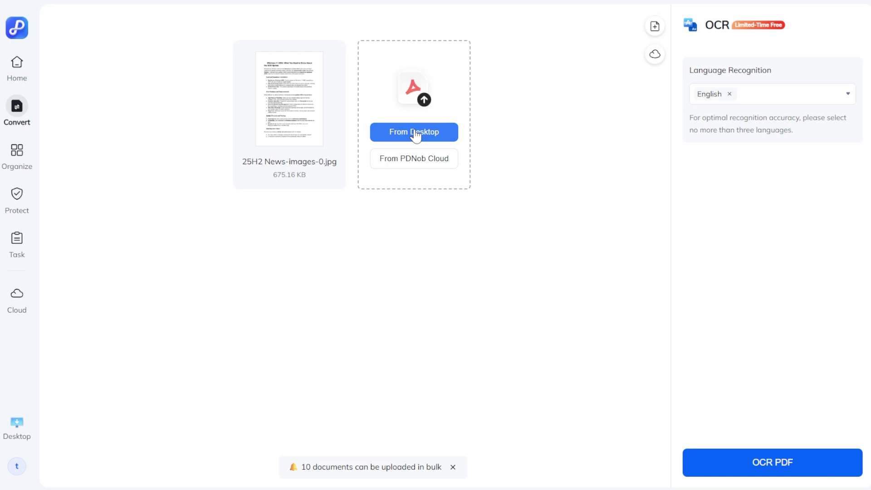
click(418, 136)
click(342, 46)
click(529, 307)
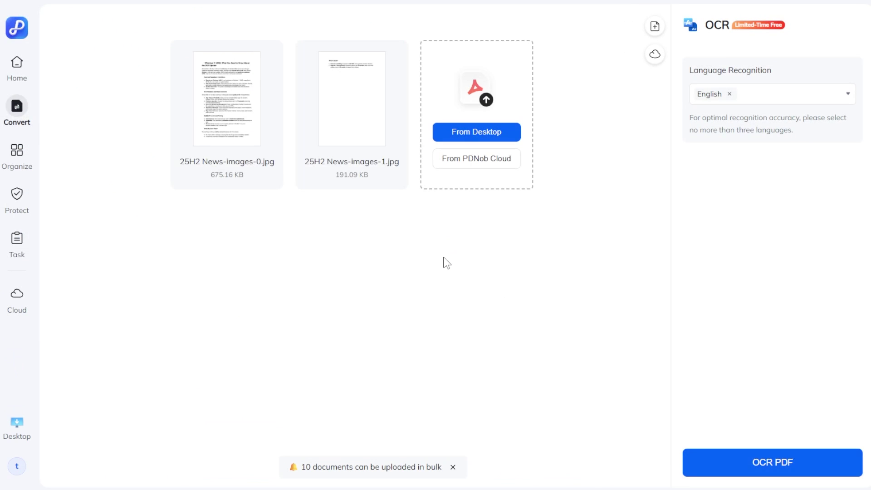
Keep English as the recognition language and start OCR on both images
drag(711, 71, 769, 70)
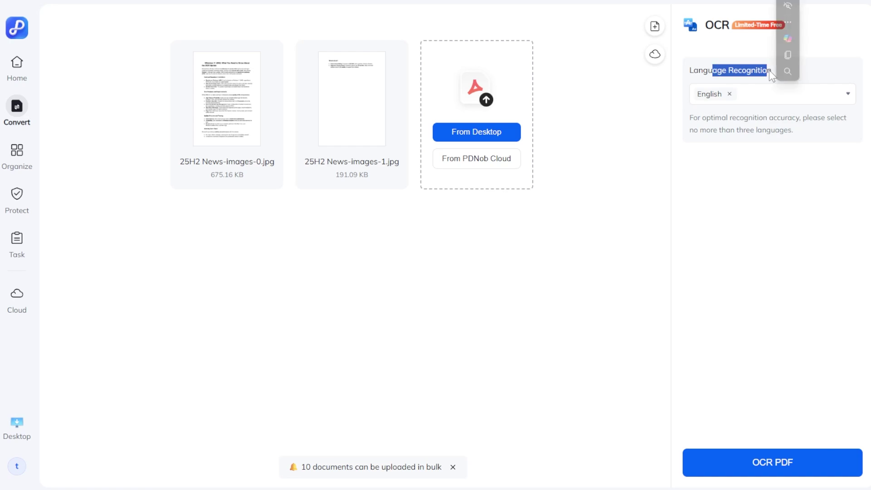
click(762, 86)
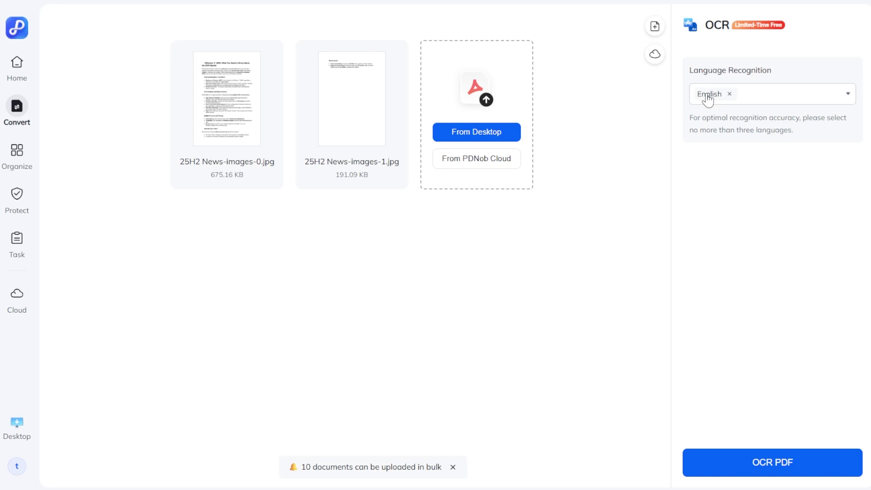
click(847, 95)
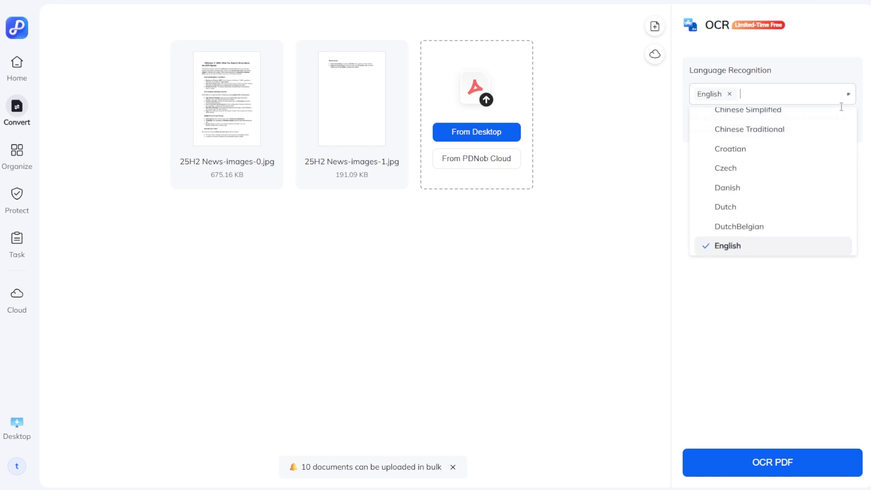
scroll(740, 198, down, 5)
scroll(744, 197, up, 10)
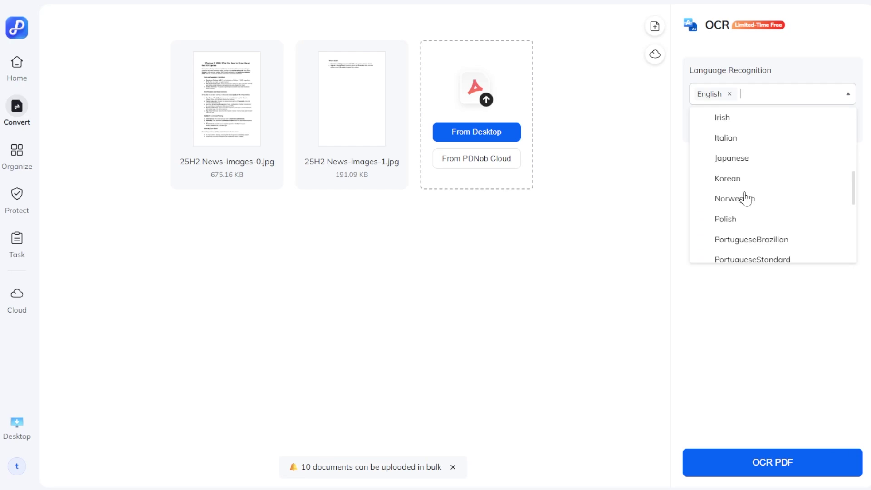
click(556, 173)
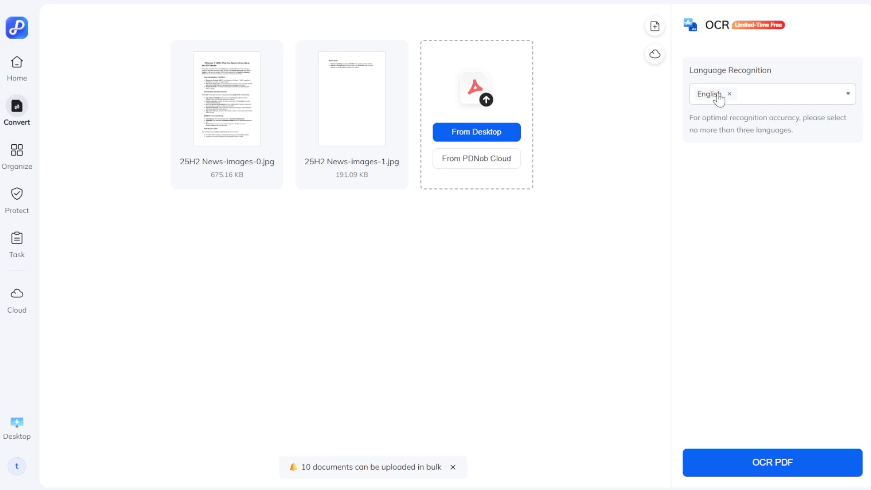
click(769, 471)
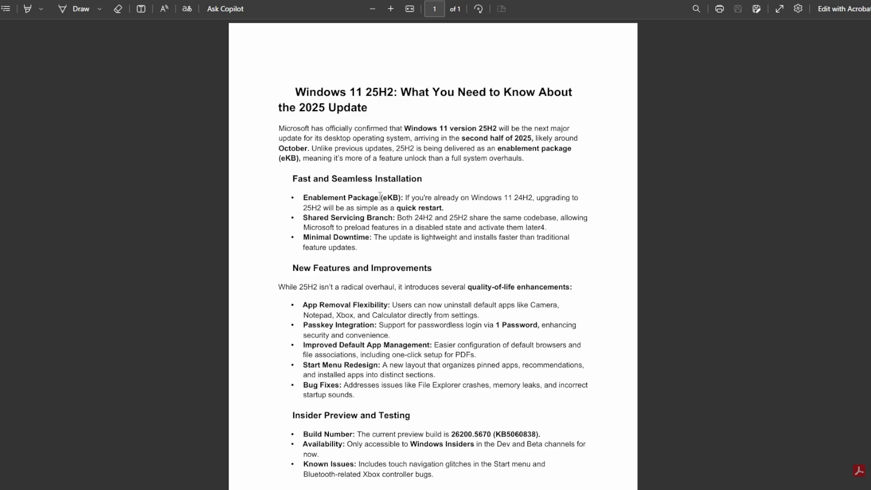
Scroll through the OCR'd 25H2 article in Edge and drag-select a text block to confirm it's selectable
scroll(380, 196, down, 3)
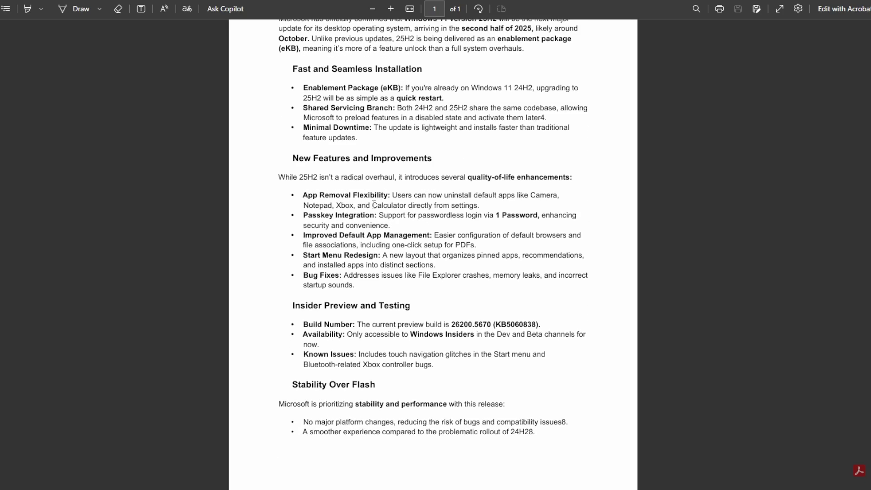
scroll(380, 196, up, 3)
drag(325, 128, 346, 244)
scroll(345, 245, down, 3)
scroll(346, 245, up, 3)
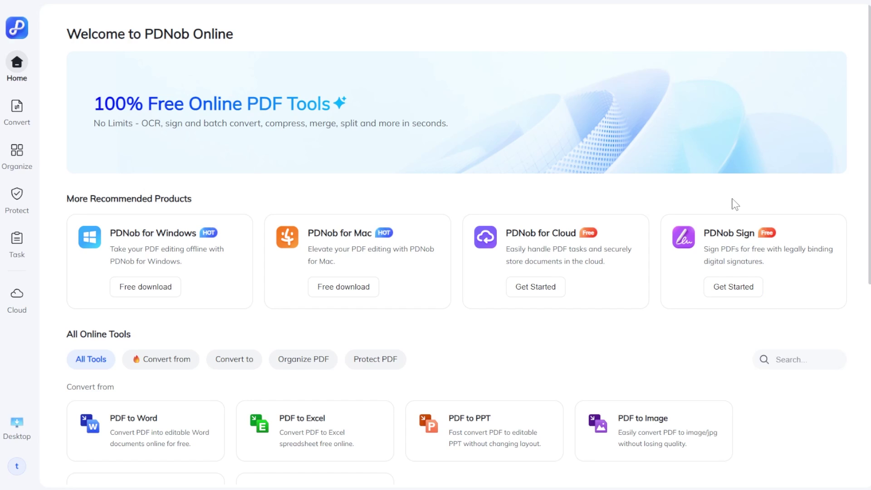
Upload 25H2 News.pdf to PDNob Sign, fill in the recipient's e-mail, place a signature field, and send
click(749, 252)
click(489, 239)
click(518, 305)
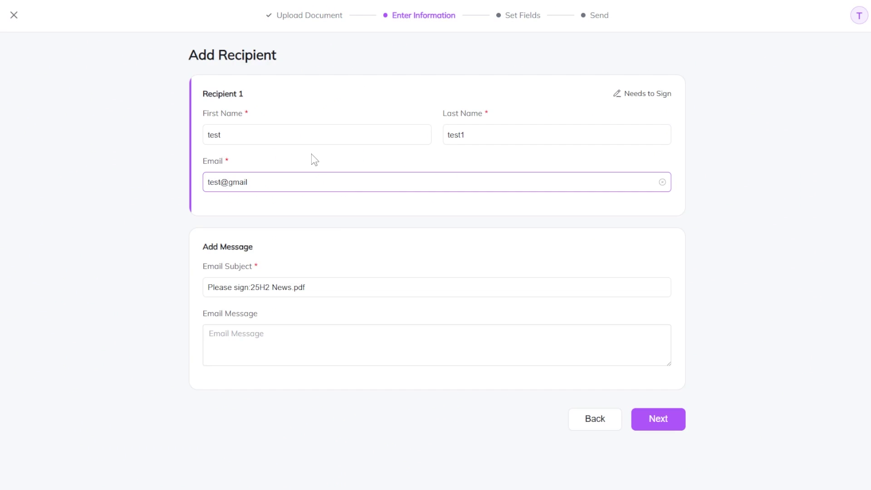
text(.com)
click(637, 418)
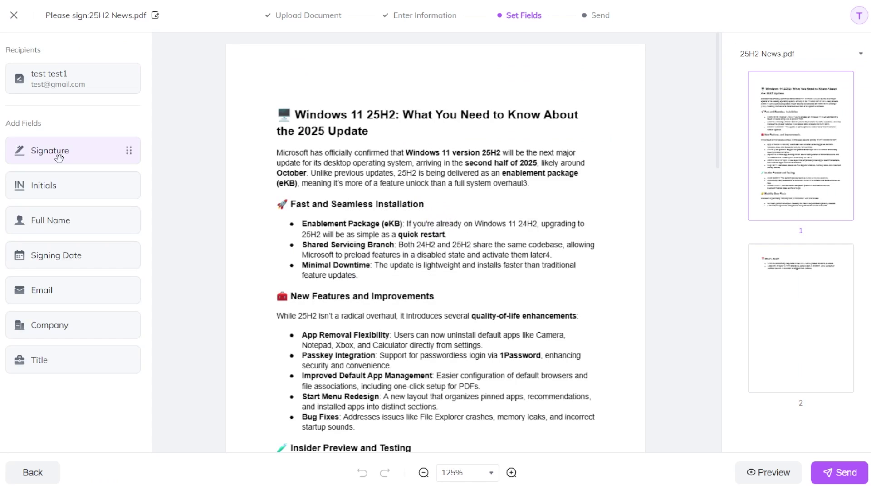
mouse_move(35, 149)
mouse_down()
mouse_move(515, 214)
mouse_move(513, 234)
mouse_up()
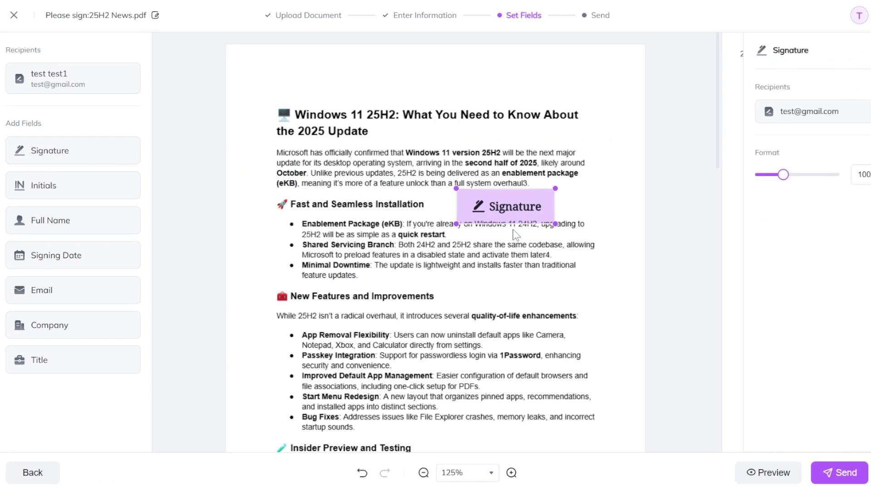
click(838, 472)
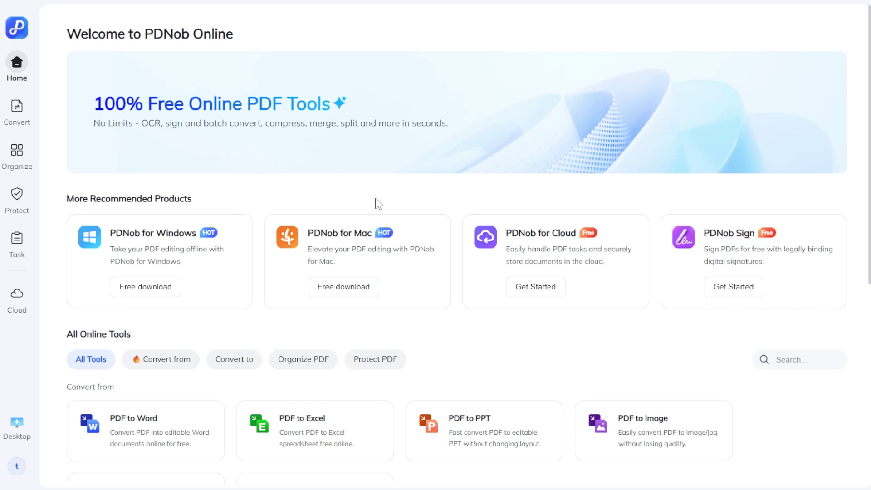
Merge 25H2 News-images-0-OCR and 25H2 News-images-1-OCR into one PDF and download it
scroll(376, 201, down, 5)
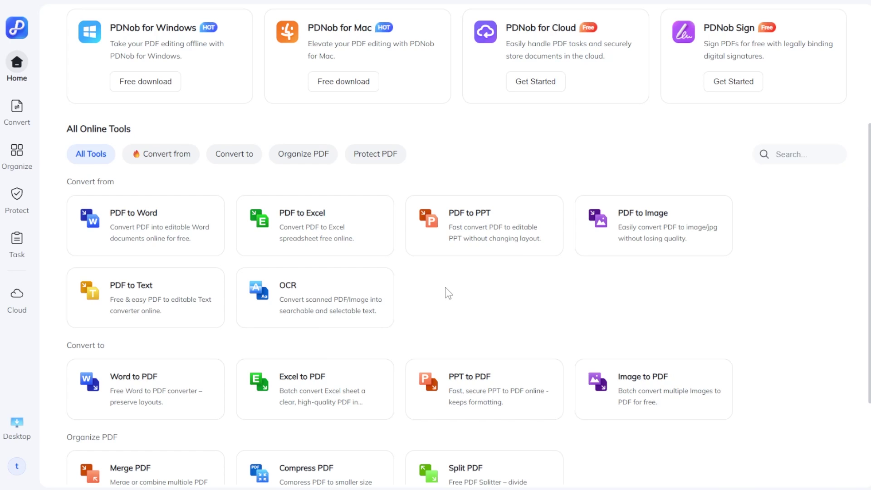
scroll(445, 287, down, 3)
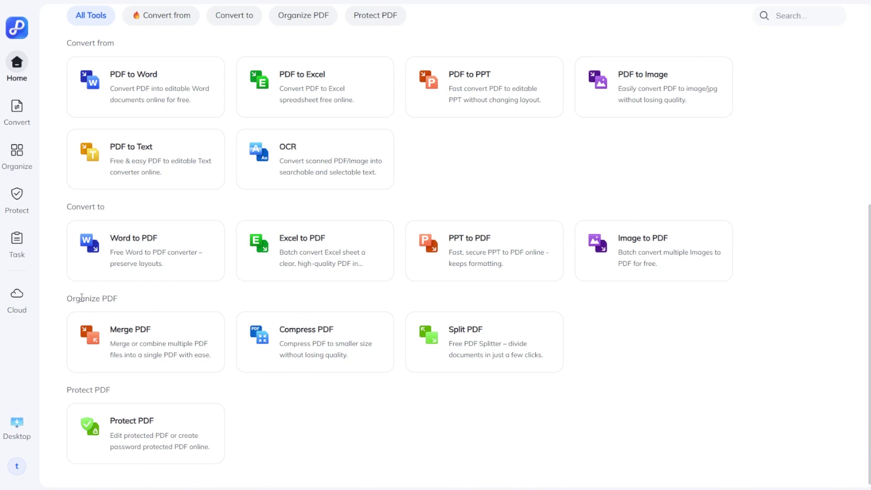
click(143, 340)
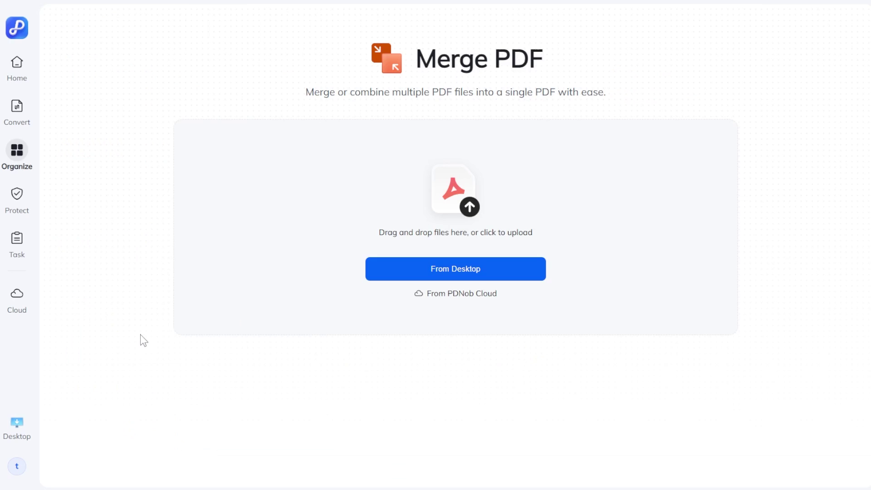
click(453, 268)
click(88, 56)
shift+click(91, 68)
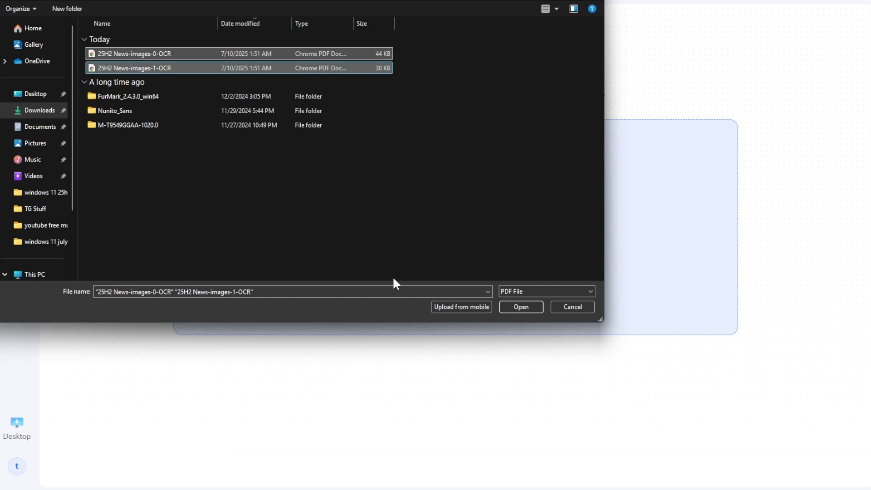
click(520, 307)
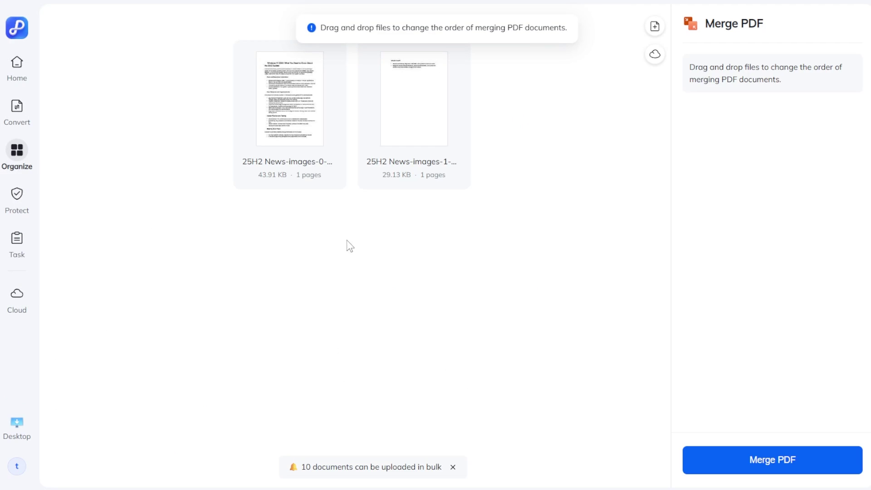
mouse_move(388, 181)
mouse_down()
mouse_move(279, 120)
mouse_move(387, 180)
mouse_up()
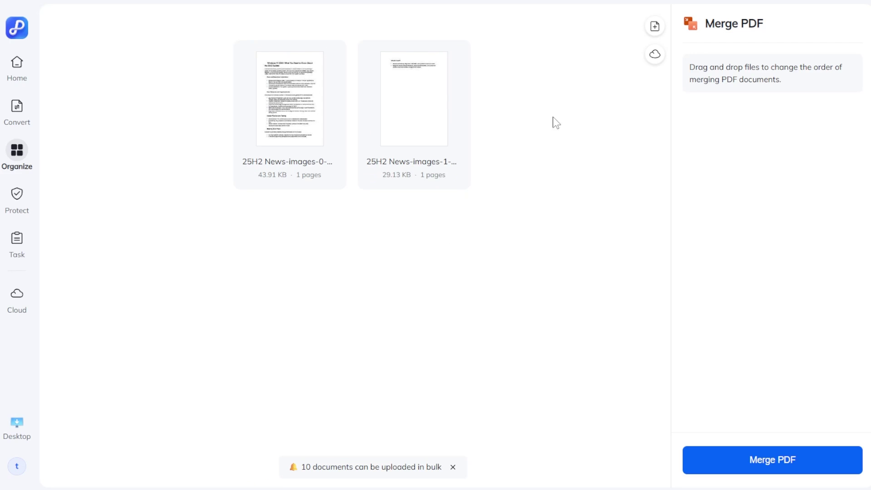
click(752, 461)
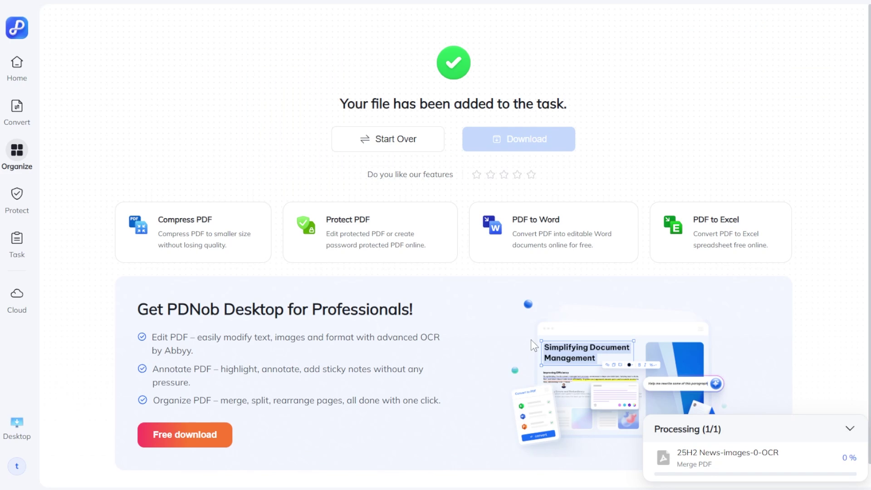
click(23, 71)
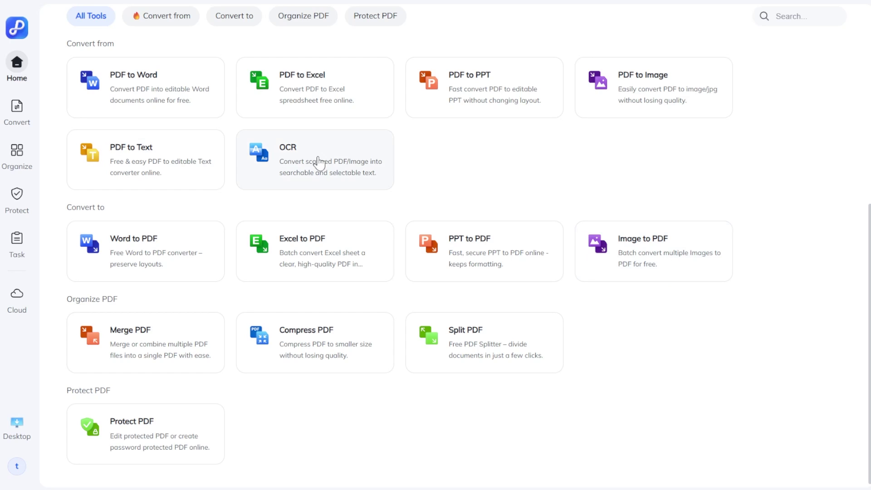
Upload both 25H2 News-images JPGs to Image to PDF and convert them into one PDF
click(632, 248)
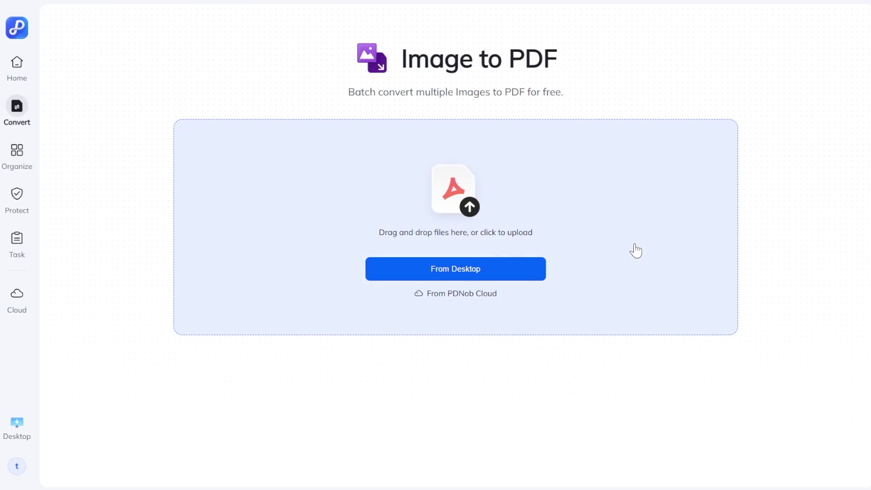
click(456, 276)
drag(227, 116, 320, 80)
click(508, 298)
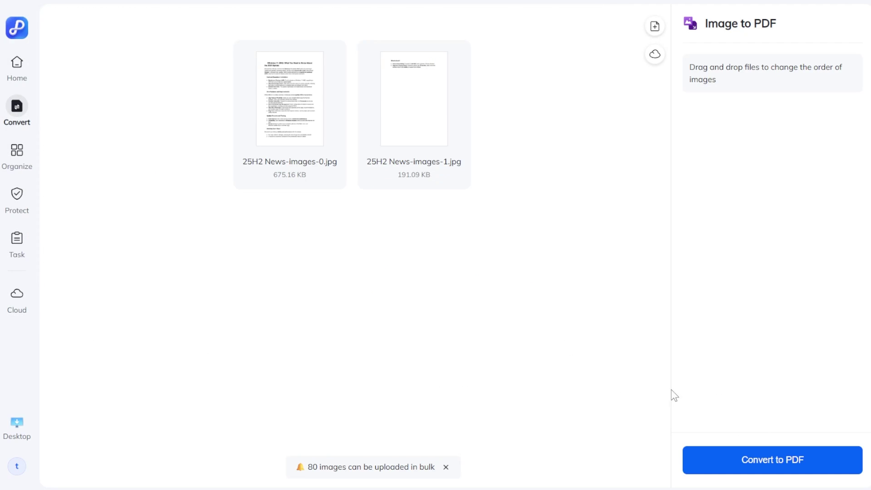
click(782, 453)
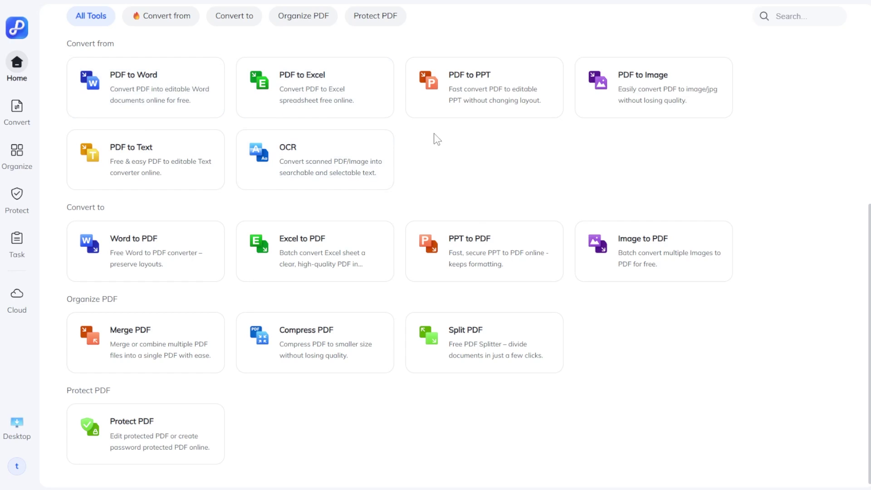
Upload 25H2 News-images-0 to PDF to Word and start the Word conversion
click(138, 93)
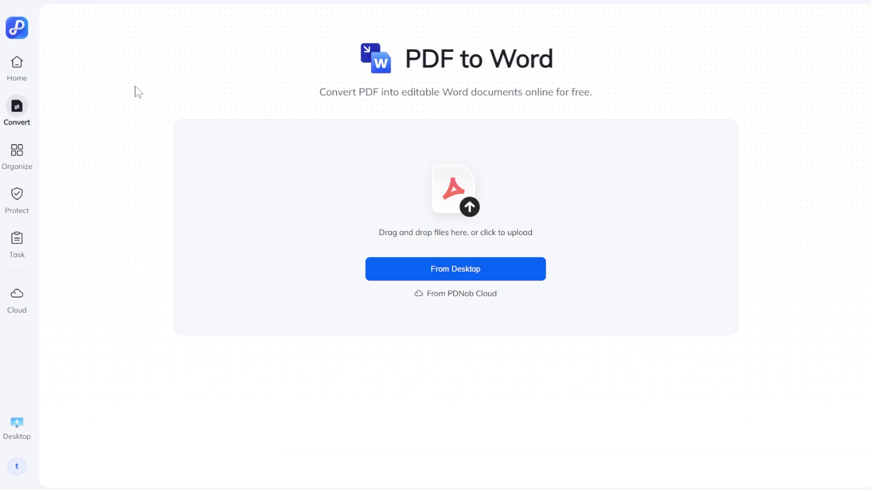
click(162, 55)
click(512, 307)
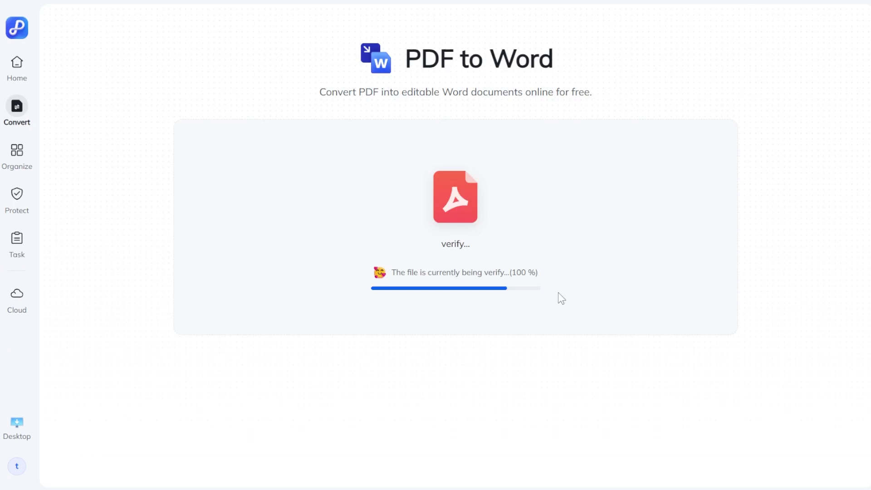
click(714, 467)
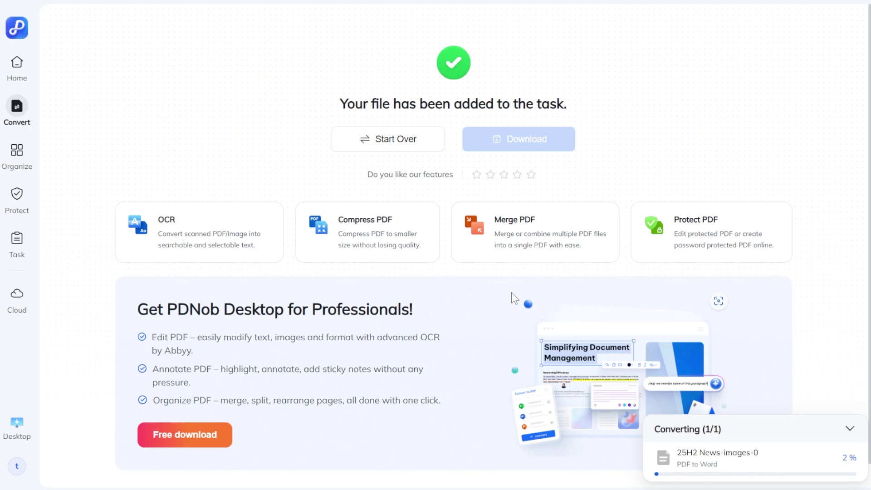
click(17, 65)
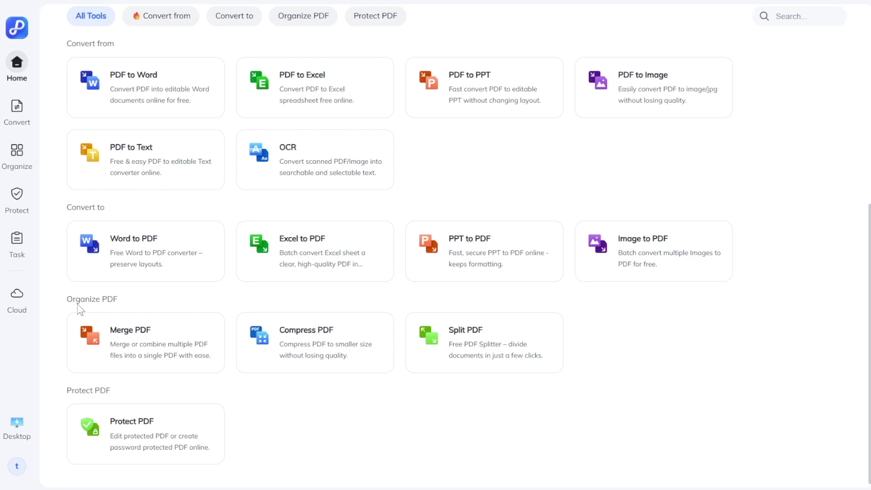
Compress 25H2 News.pdf from the Desktop at Moderate compression and download the result
drag(77, 303, 136, 295)
click(137, 296)
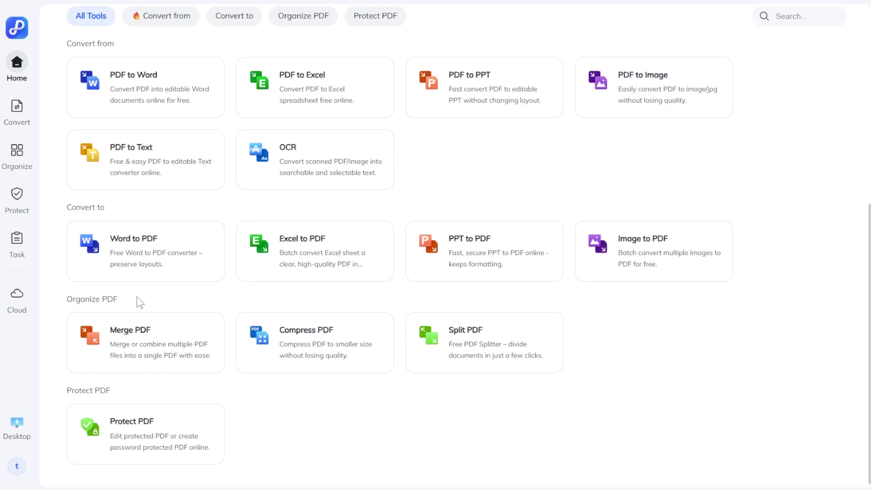
click(305, 352)
click(390, 324)
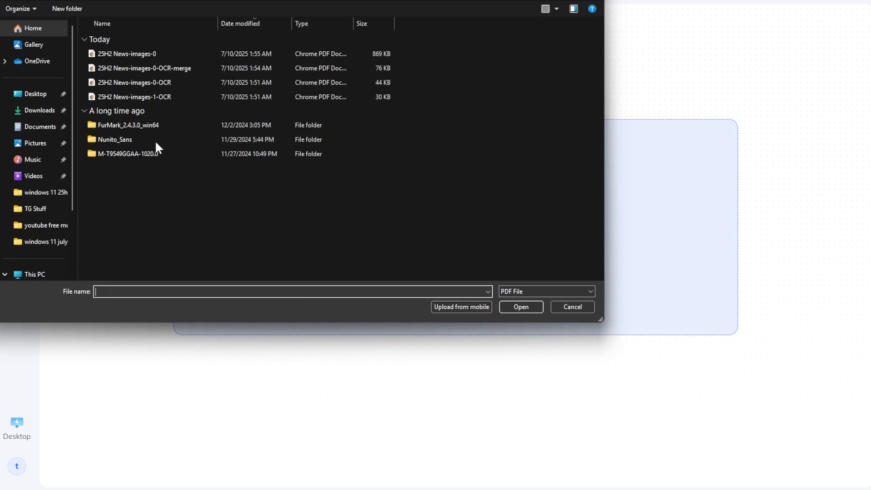
click(37, 94)
click(227, 50)
click(524, 309)
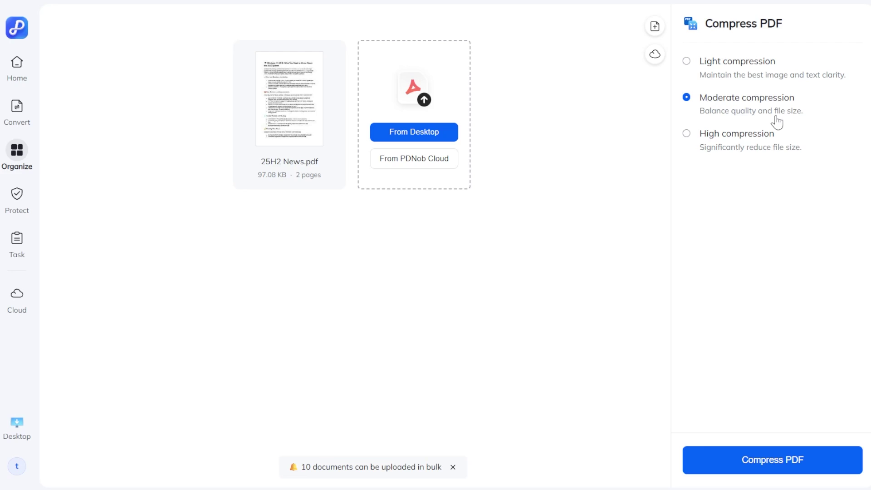
click(779, 459)
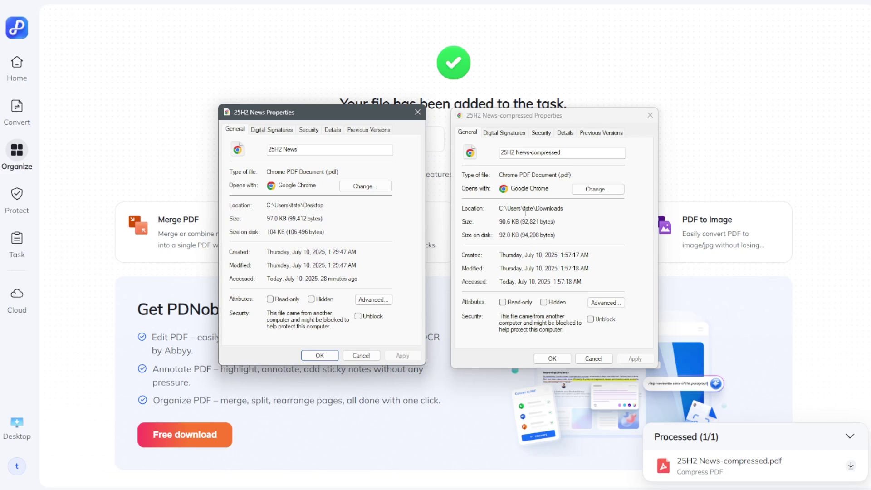
Compare the Properties of the compressed (90.6 KB) and original (97.0 KB) files
click(505, 221)
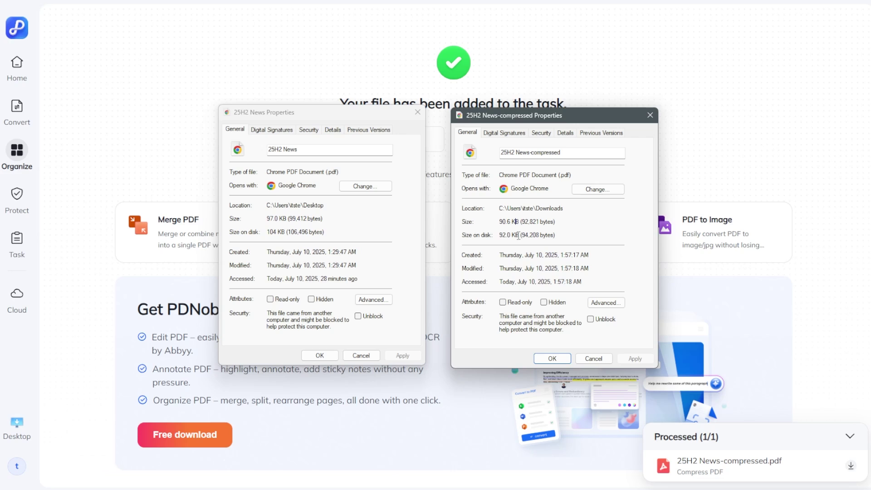
click(323, 112)
drag(324, 117, 324, 119)
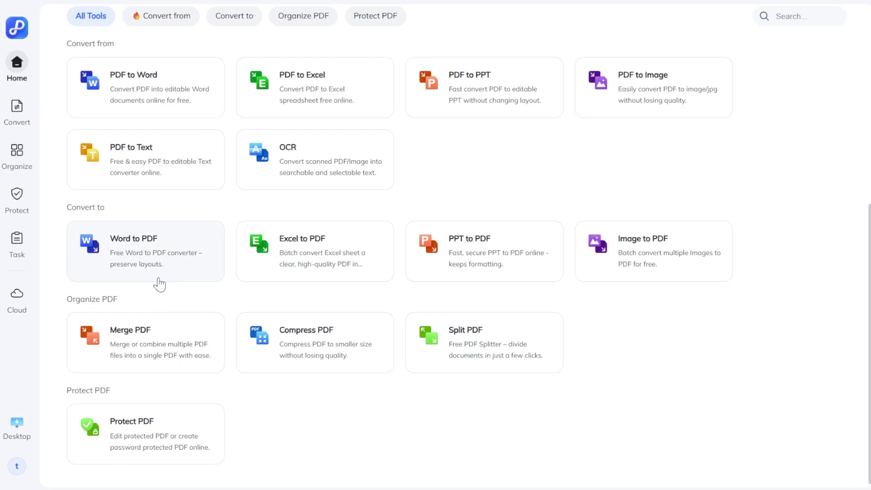
Upload 25H2 News.pdf from the Desktop into the Protect PDF tool
click(320, 352)
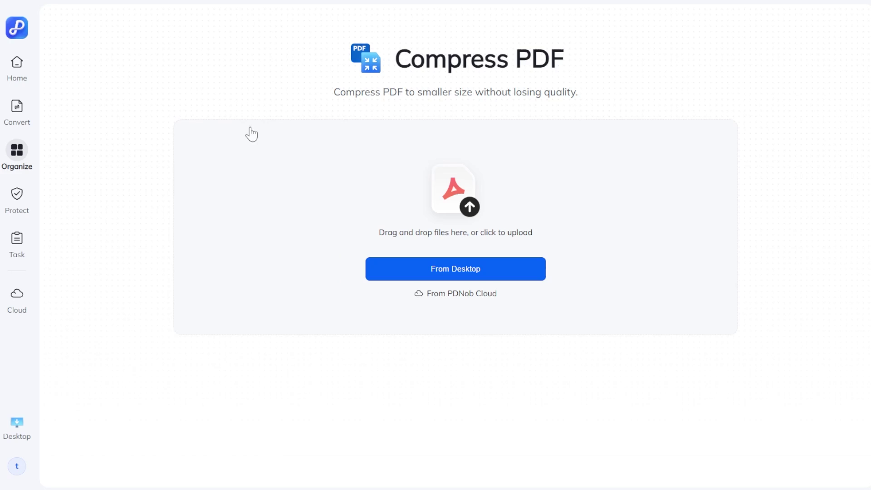
mouse_move(18, 204)
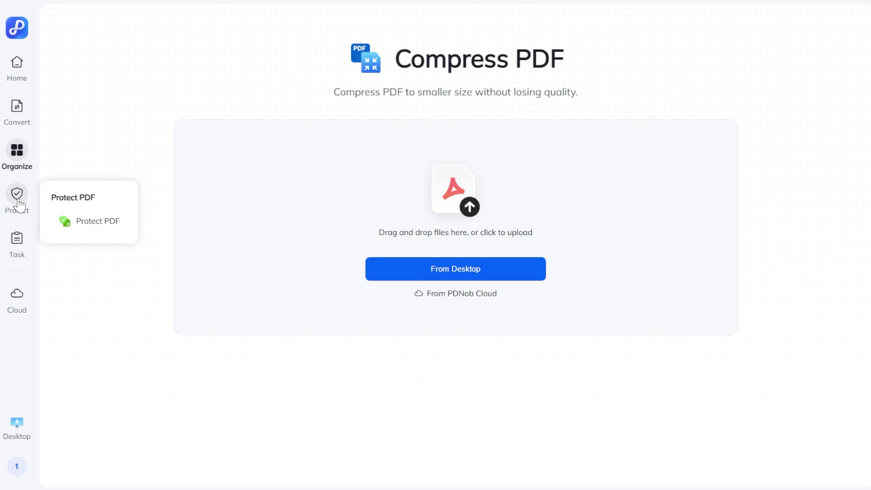
click(17, 198)
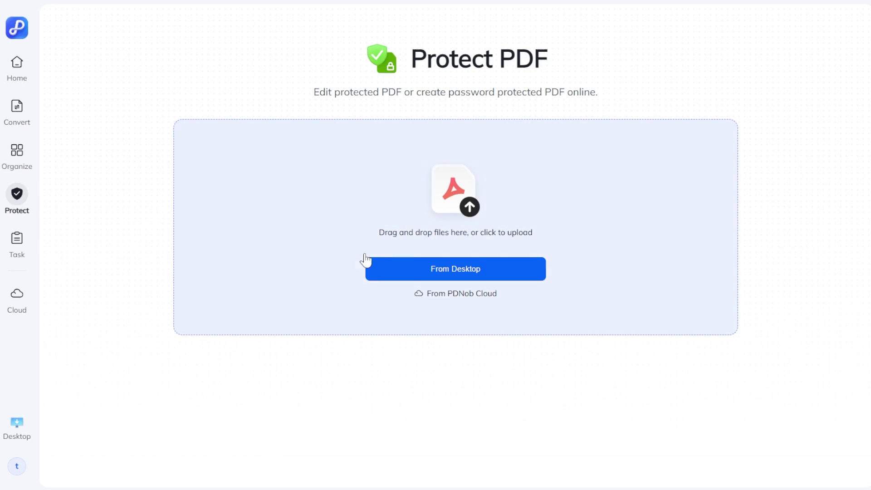
click(444, 263)
click(227, 50)
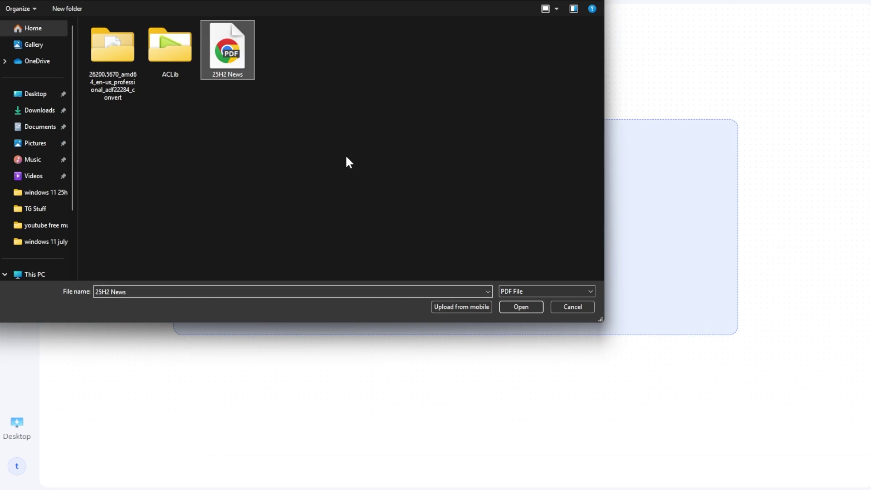
click(520, 306)
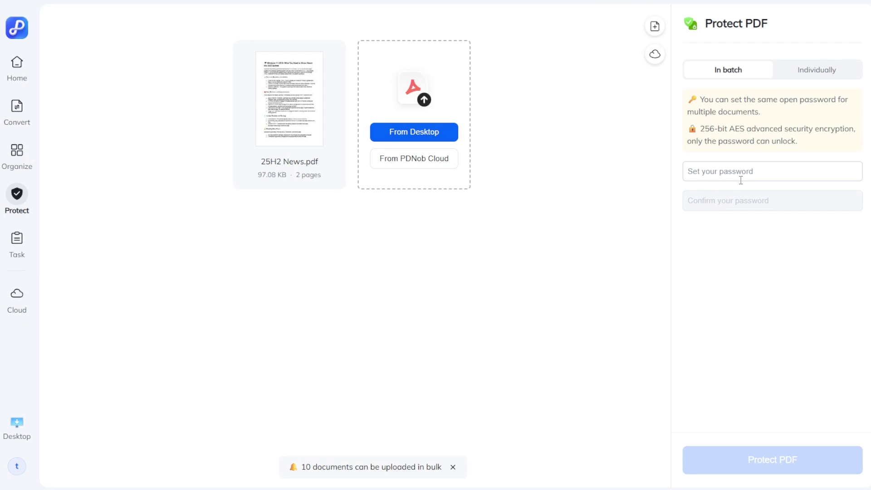
Enter and confirm an open password for the PDF, then password-protect it
click(753, 179)
click(811, 73)
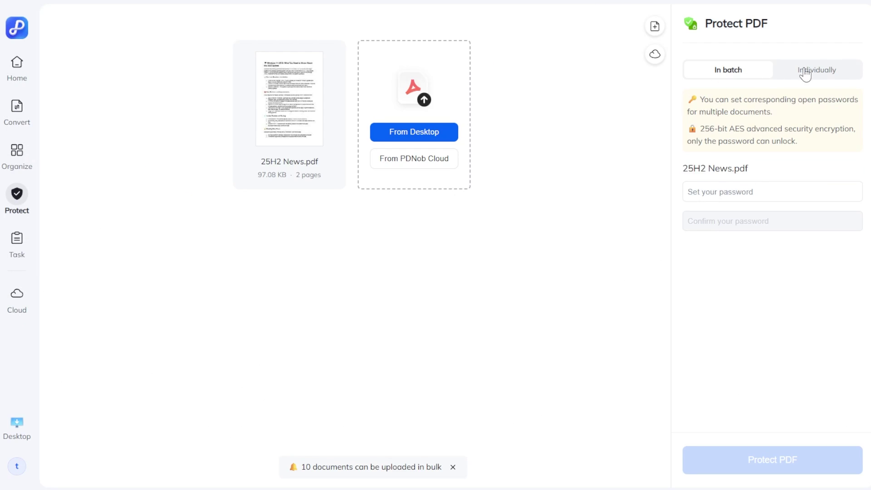
click(756, 169)
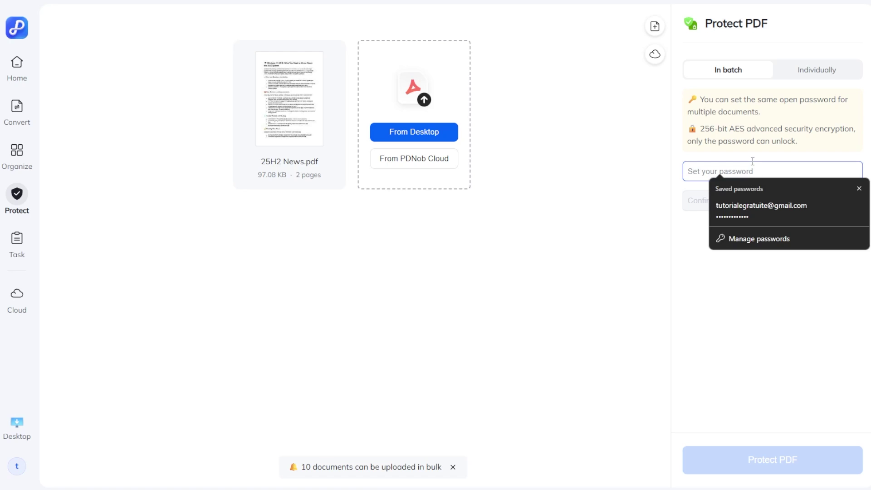
text(1234)
click(755, 202)
text(1234)
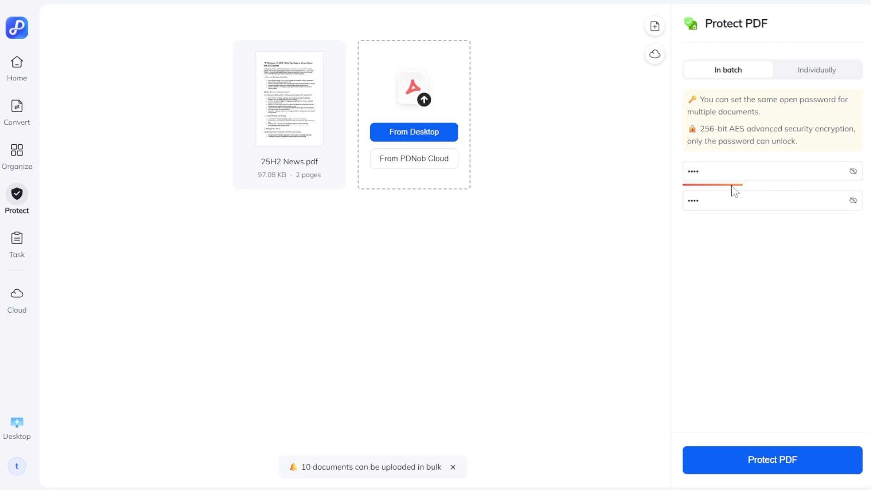
click(782, 460)
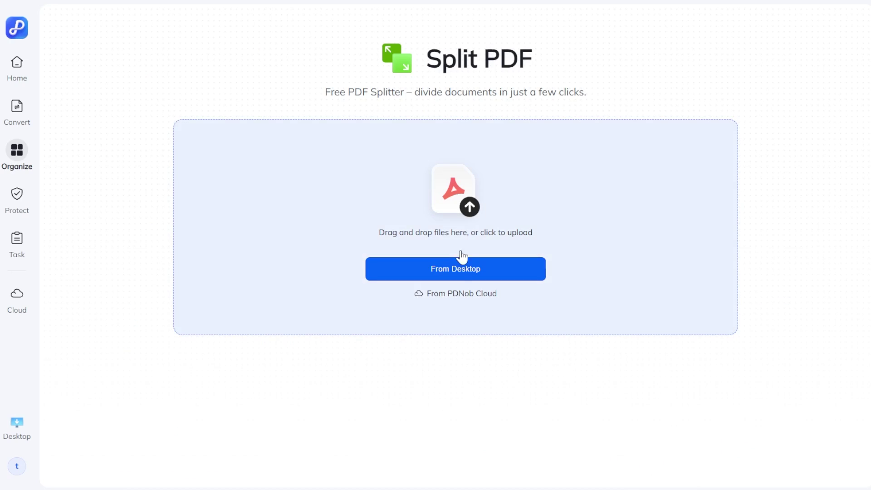
Load 25H2 News-protected.pdf from Downloads for splitting, unlock it with its password, and dismiss the save-password prompt
click(457, 272)
click(27, 111)
click(159, 56)
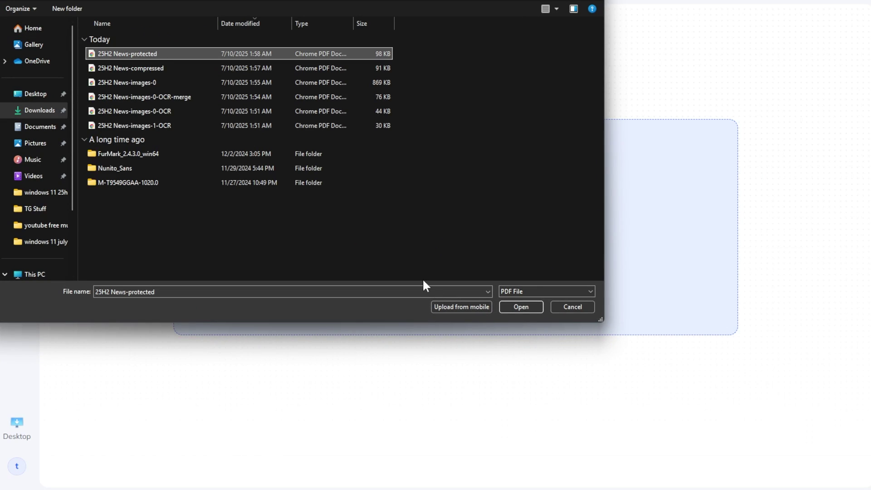
click(516, 306)
click(381, 261)
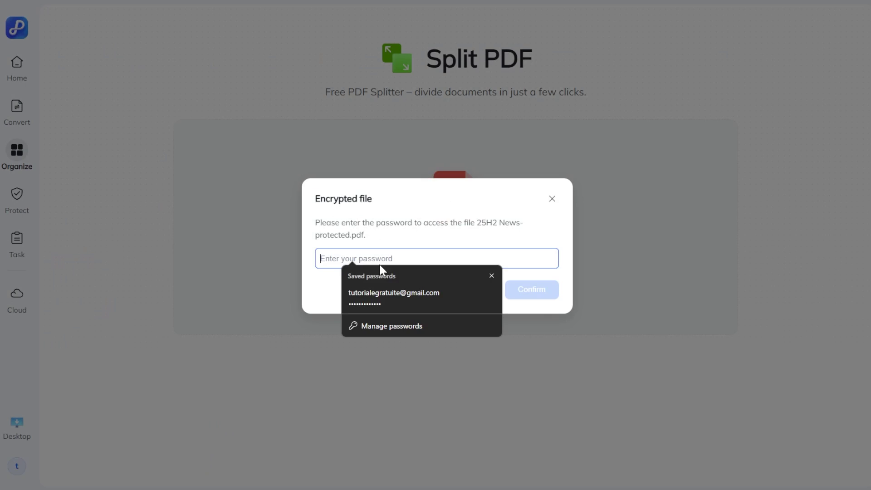
text(1234)
click(528, 290)
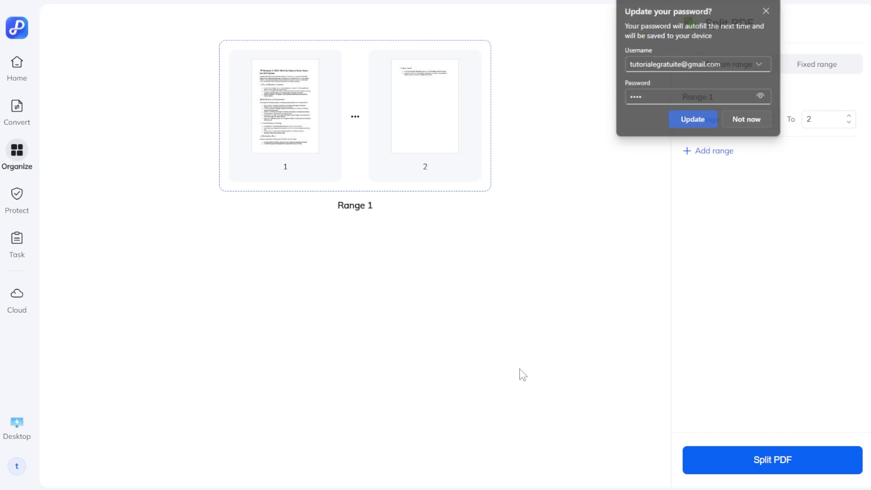
click(764, 11)
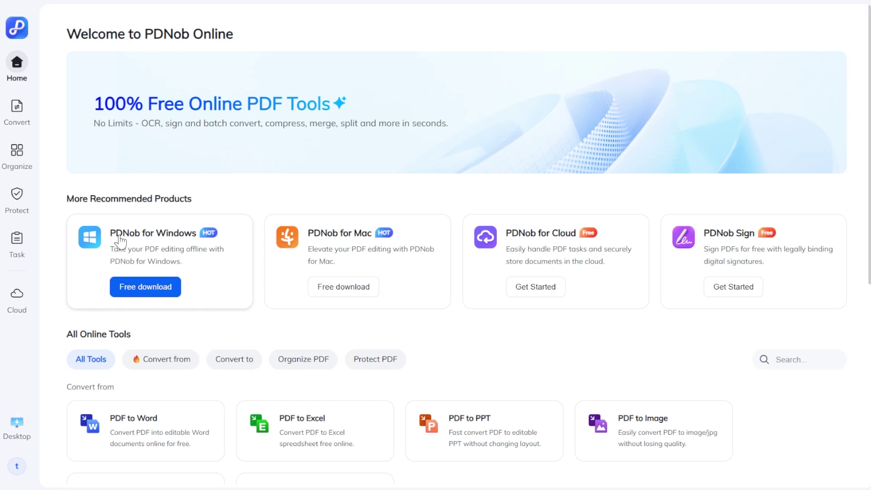
Start downloading the PDNob for Windows installer, pdnob-pdf-editor.exe, from its Free download card
click(157, 287)
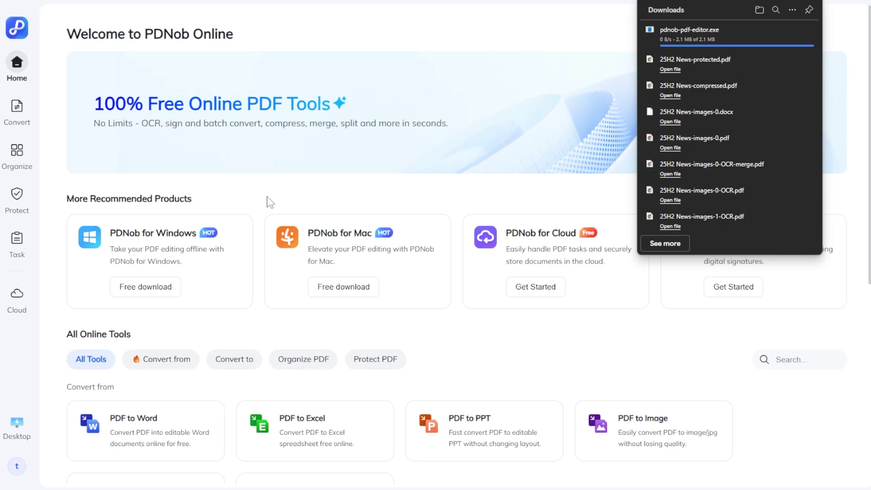